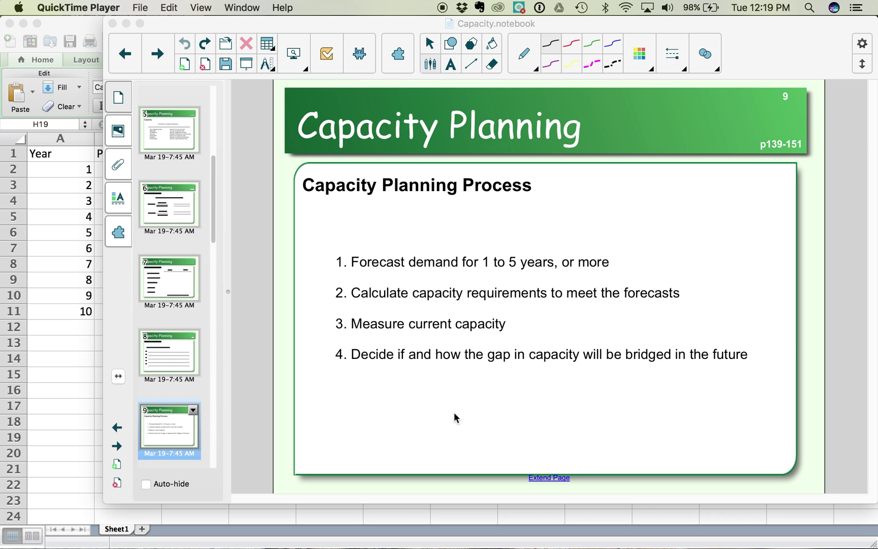
- Bring the SMART Notebook window showing the Capacity Planning Process slide to the front
left_click(166, 70)
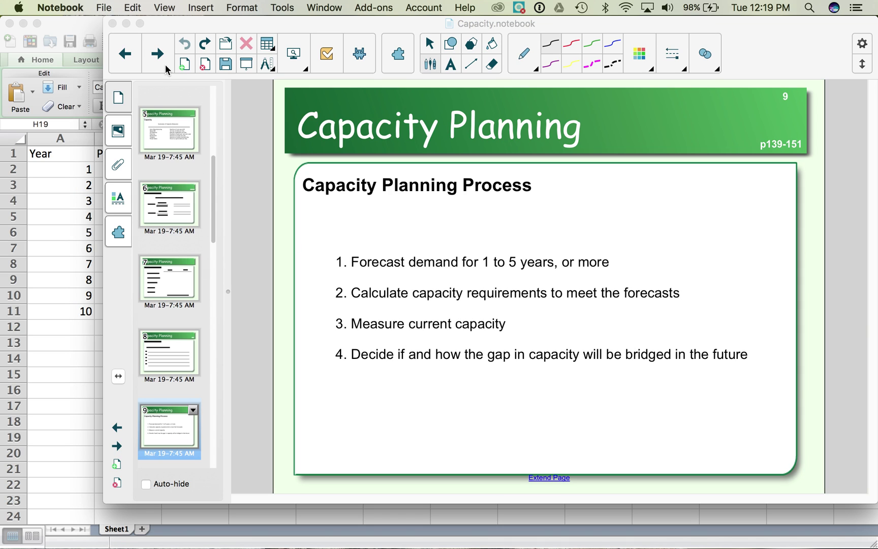
- Review pages 10 and 11, return to page 10, then bring Hospital Example.xlsx forward
left_click(166, 70)
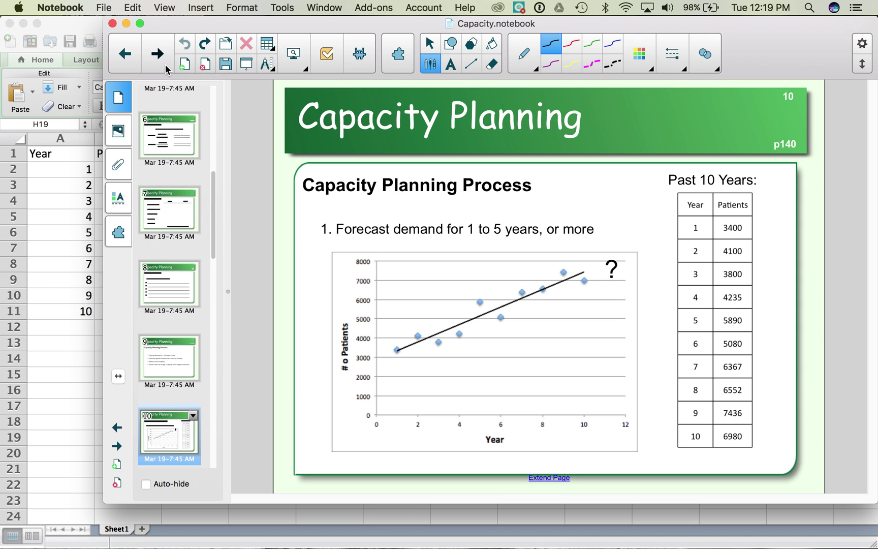
left_click(155, 57)
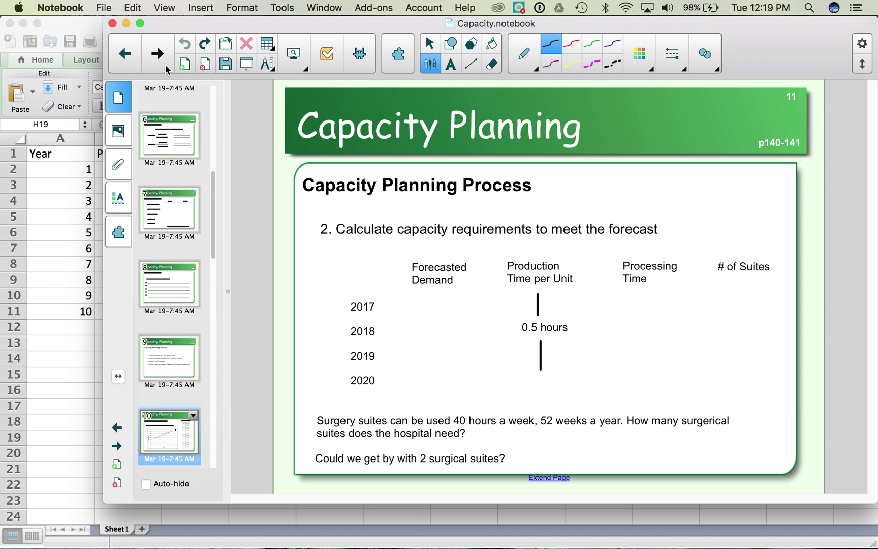
left_click(128, 59)
left_click(59, 231)
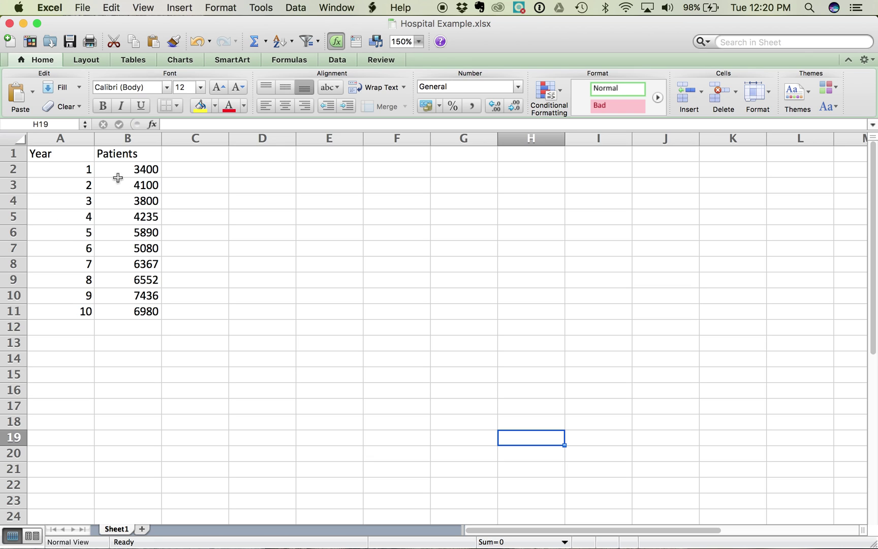
- Plot A1:B11 (Year versus Patients) as a Marked Scatter chart
left_click_drag(71, 152, 133, 310)
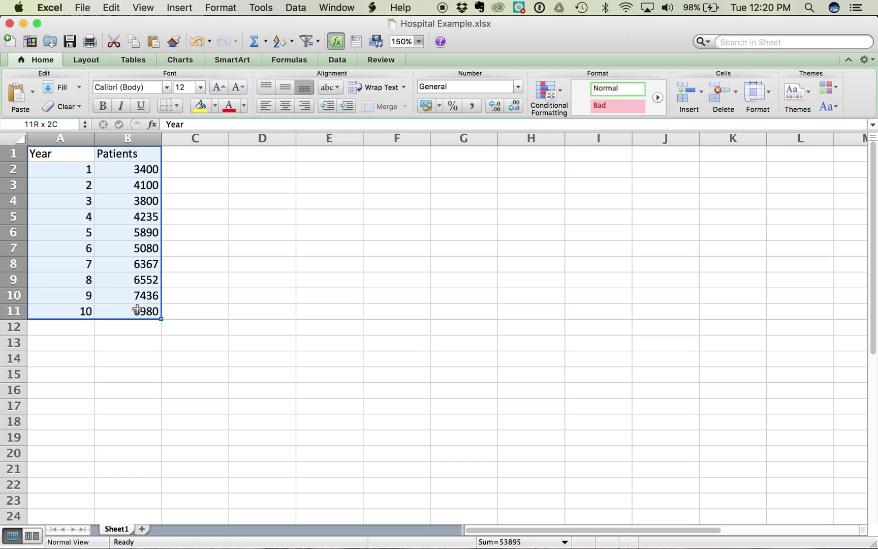
left_click(180, 7)
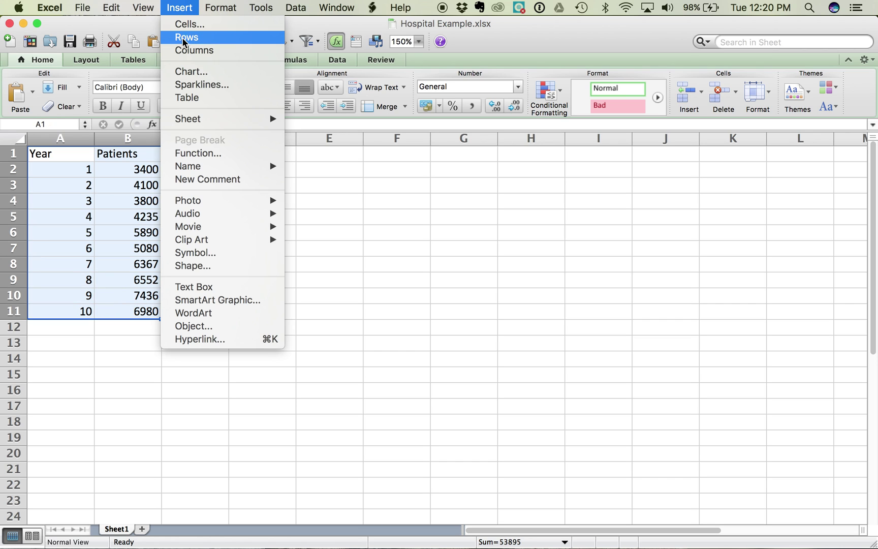
left_click(183, 71)
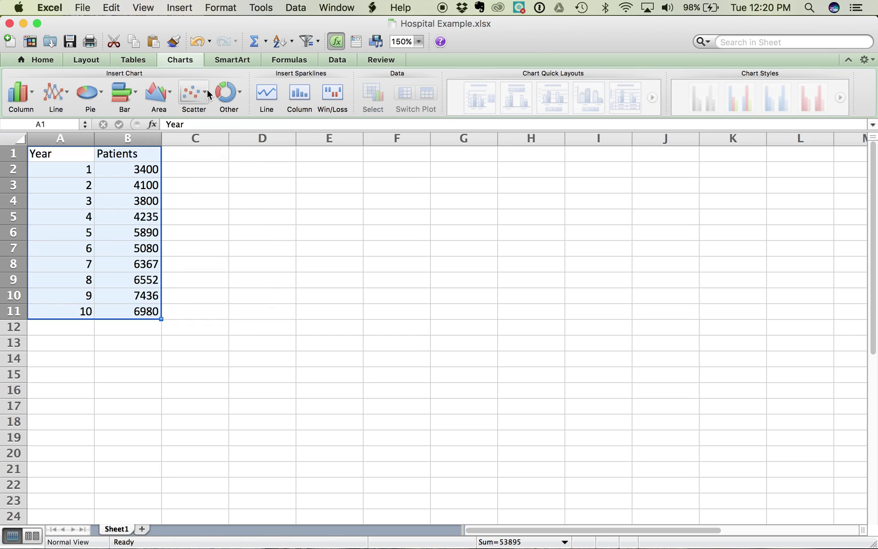
left_click(206, 91)
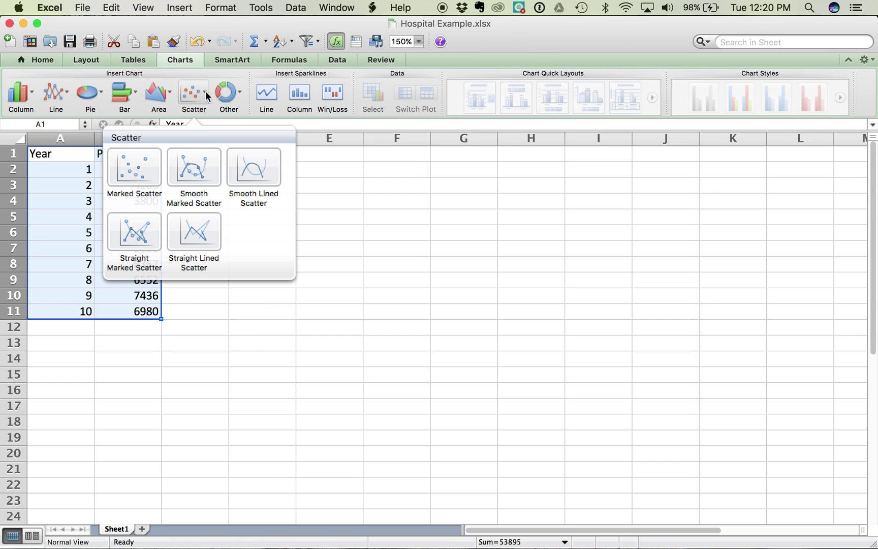
left_click(140, 171)
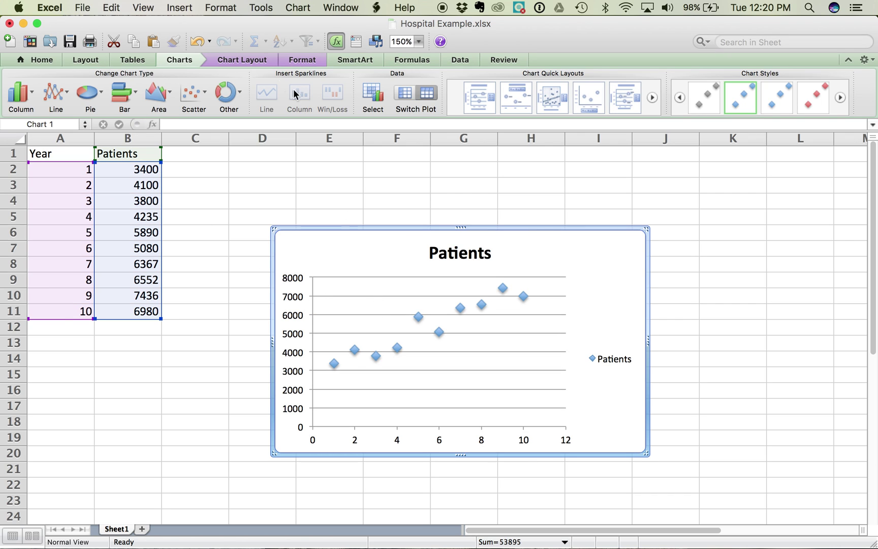
- Add a linear trendline showing y = 454.05x + 2886.7 and R² = 0.90224, label moved upper right
left_click(252, 63)
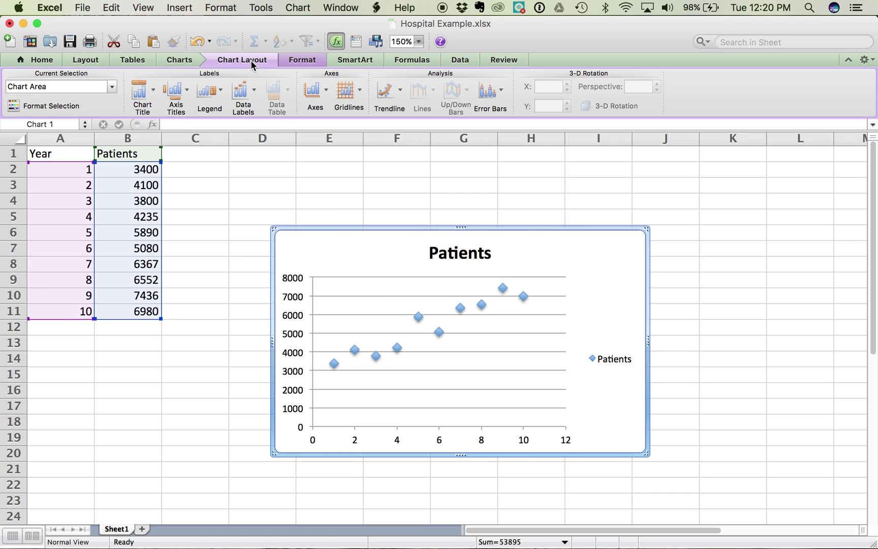
left_click(400, 89)
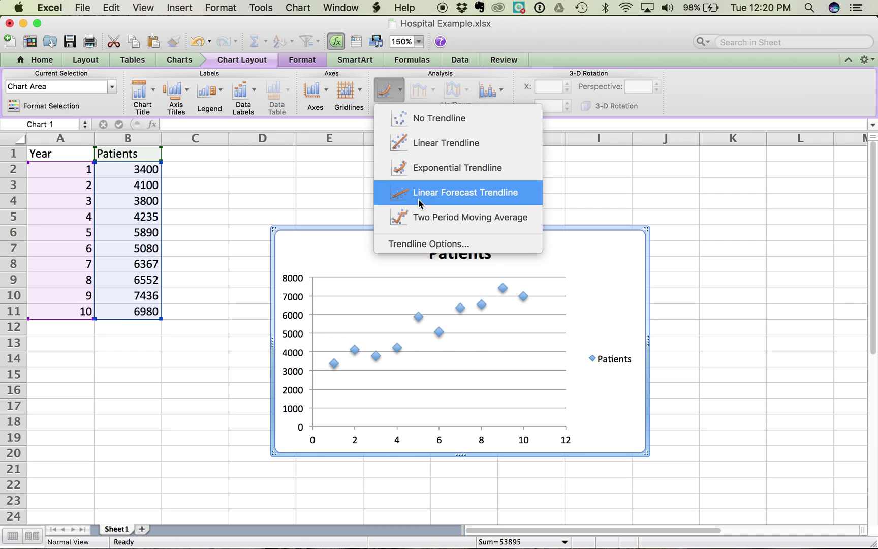
left_click(411, 244)
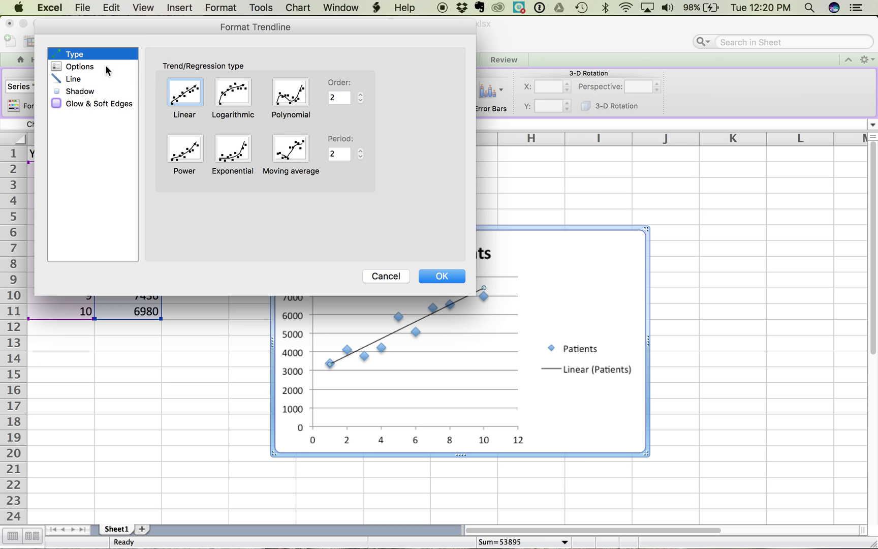
left_click(77, 68)
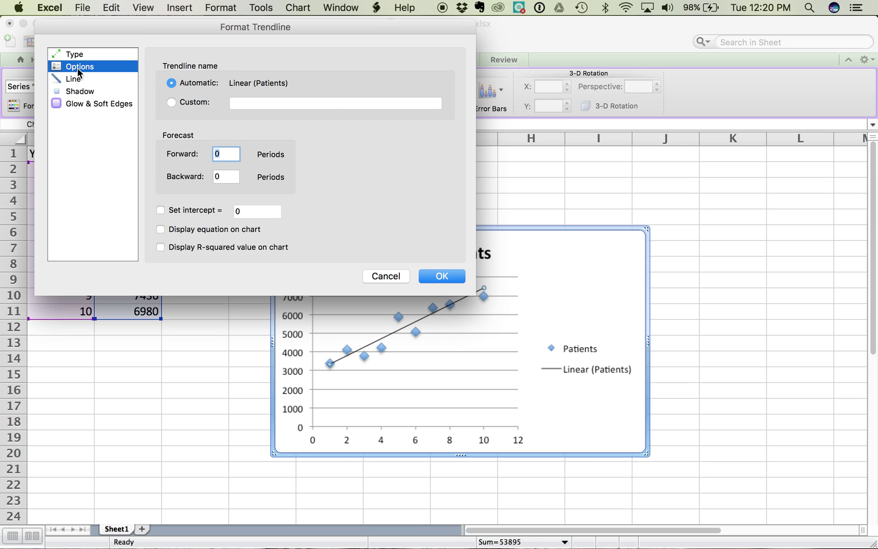
left_click(175, 230)
left_click(172, 248)
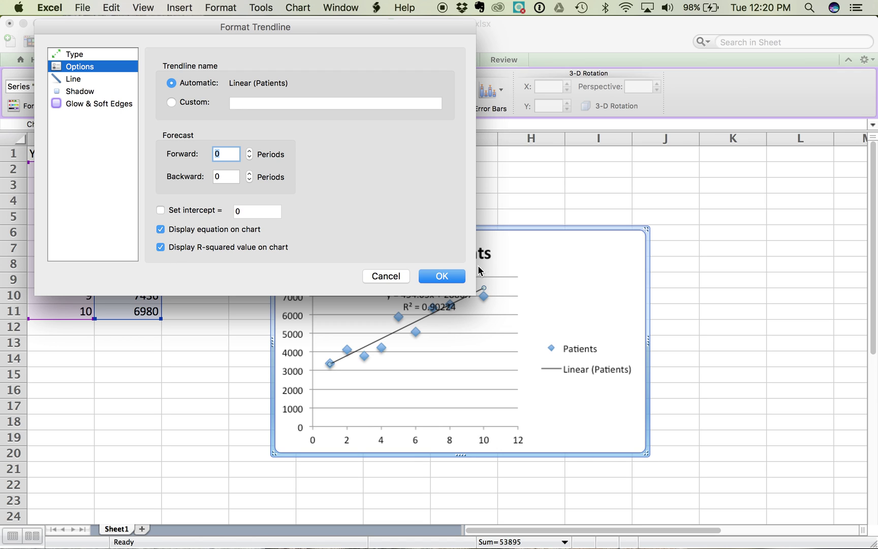
left_click(451, 277)
left_click_drag(428, 294, 554, 288)
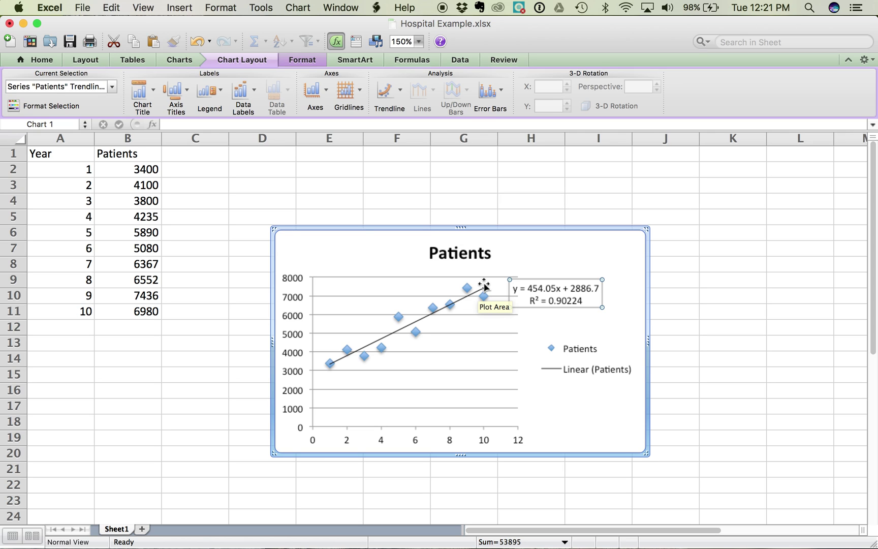
- Deselect the Patients chart, leaving the trendline label beside the plot area
left_click(132, 338)
- Enter years 11, 12, 13 and 14 in A12:A15, correcting a mistyped 14 in A14
left_click(86, 330)
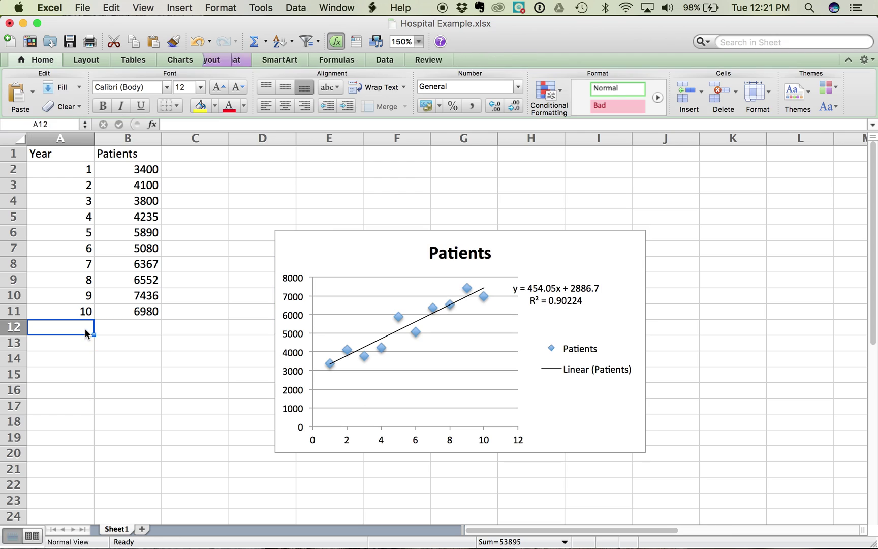
type("11")
key("Return")
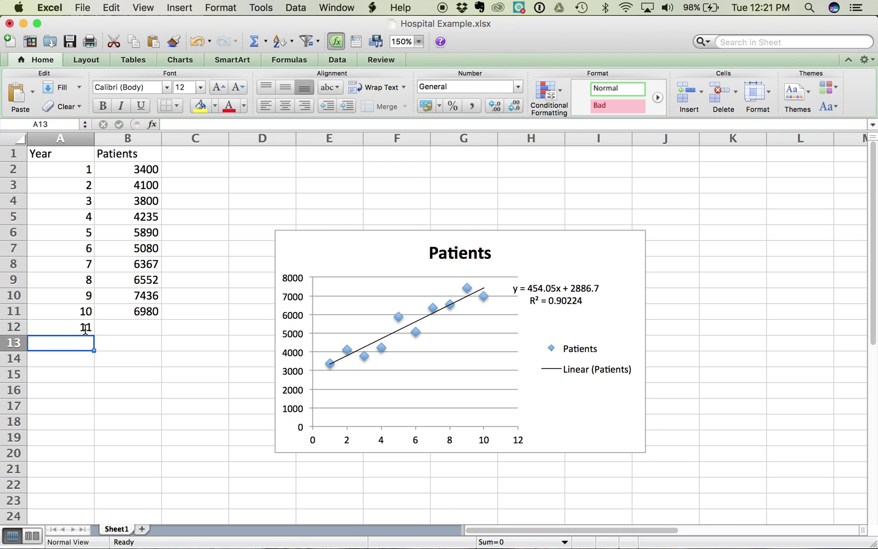
type("12")
key("Return")
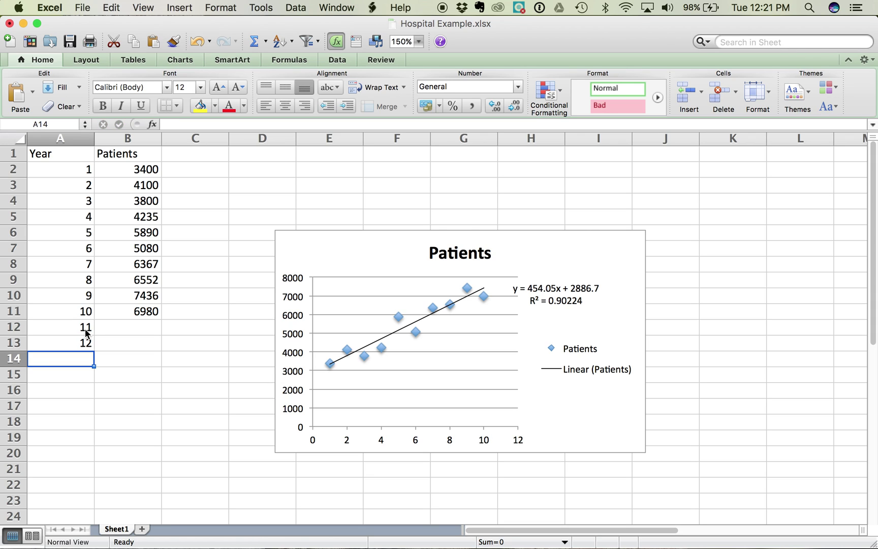
type("14")
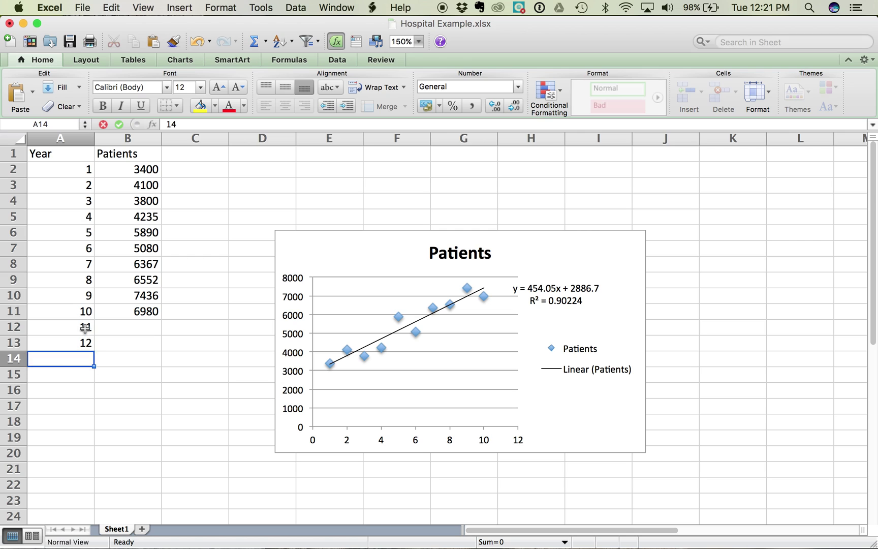
key("Return")
key("Up")
type("13")
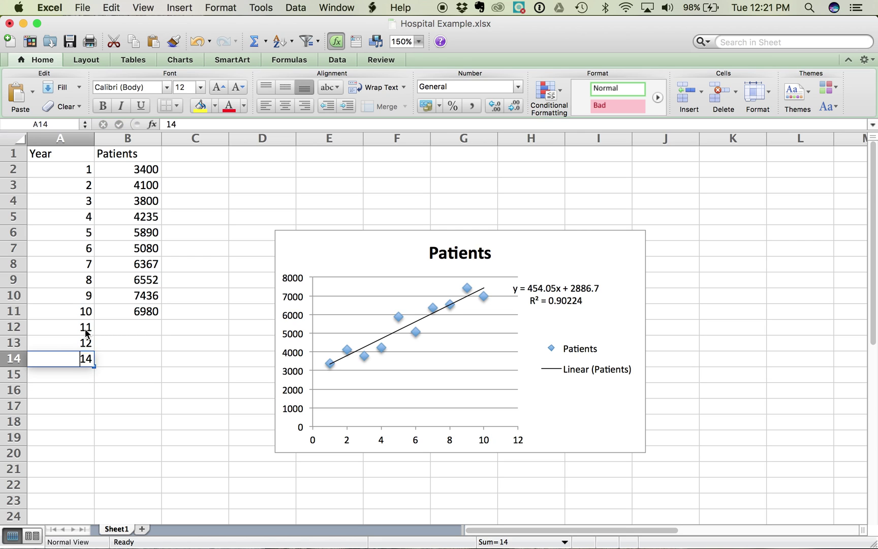
key("Return")
type("14")
key("Return")
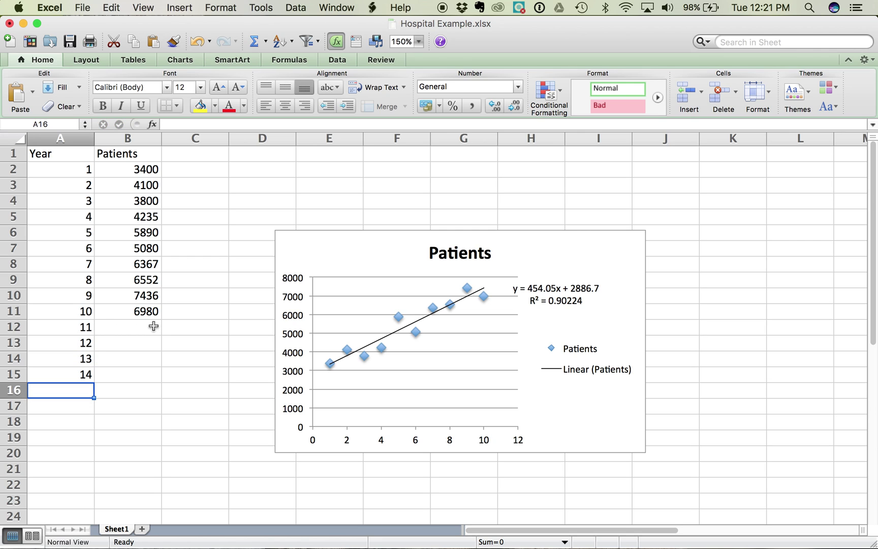
left_click(186, 326)
- Head C1 'Forecast' and fill C12:C15 with =454.05*A12+2886.7, giving 7881.25 to 9243.4
left_click(186, 155)
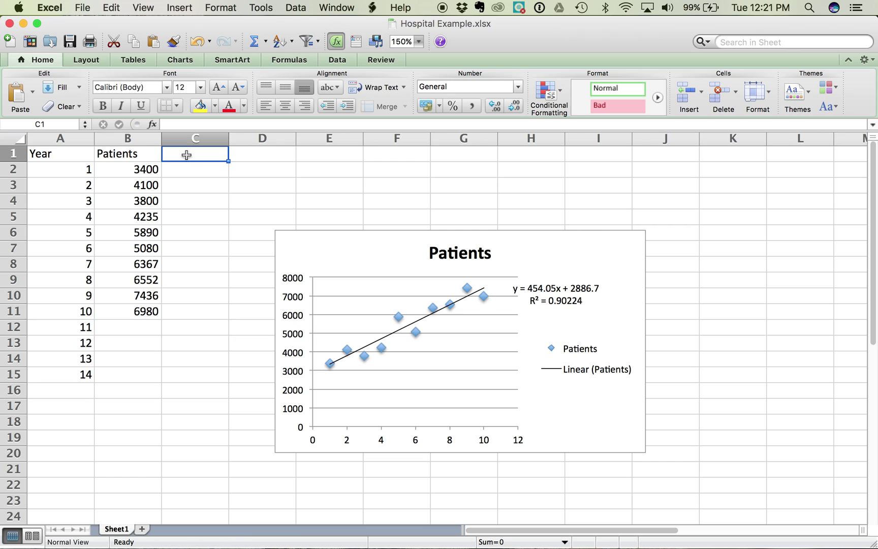
type("Forecast")
key("Return")
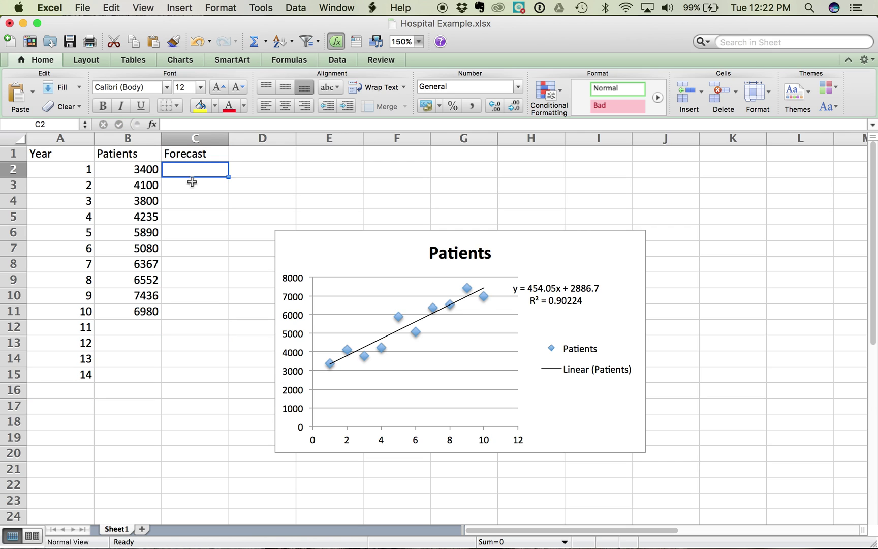
left_click(186, 326)
type("=")
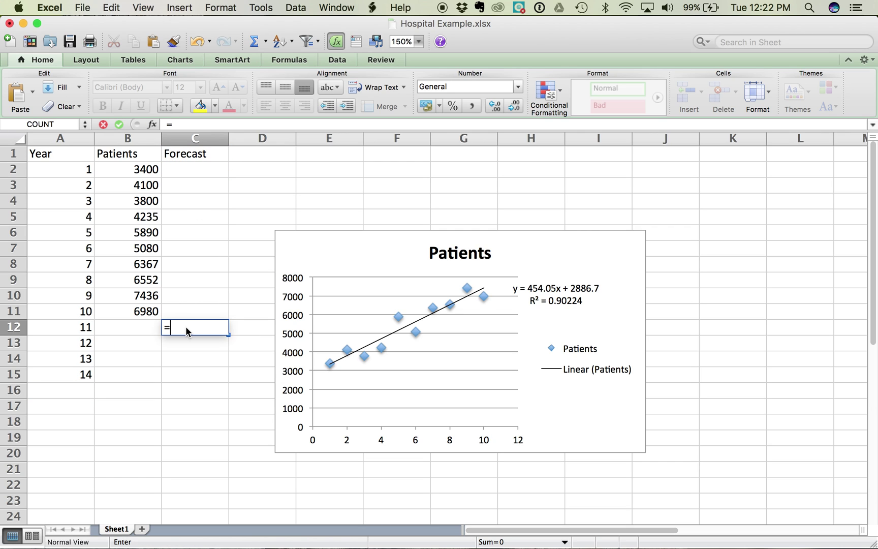
type("454.05*")
left_click(78, 329)
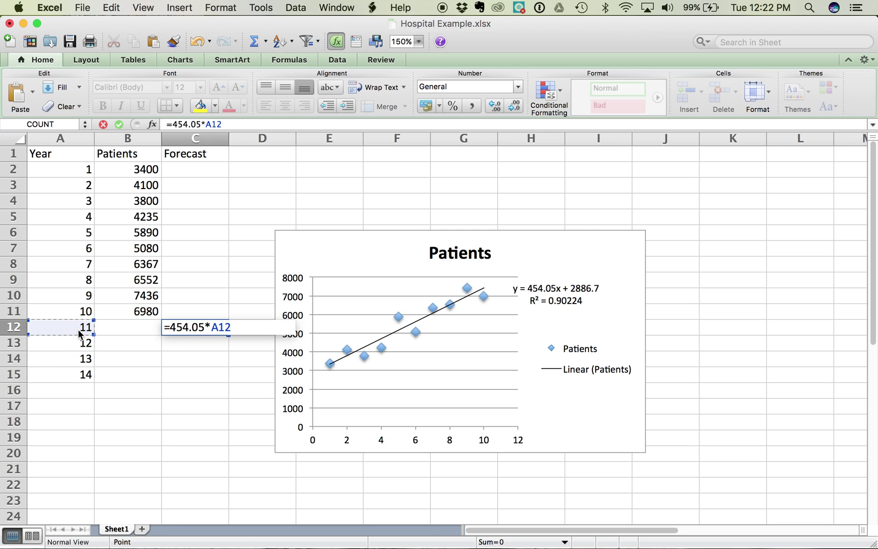
type("+2886.")
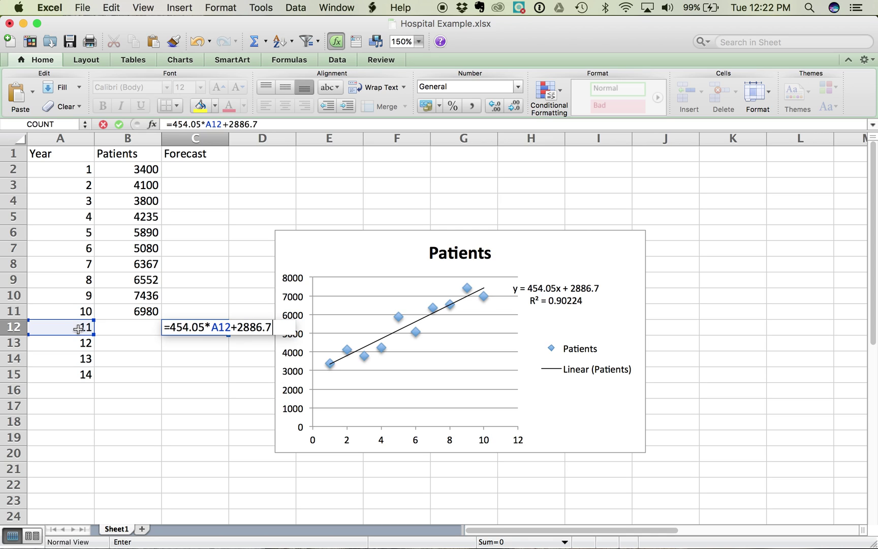
type("7")
key("Return")
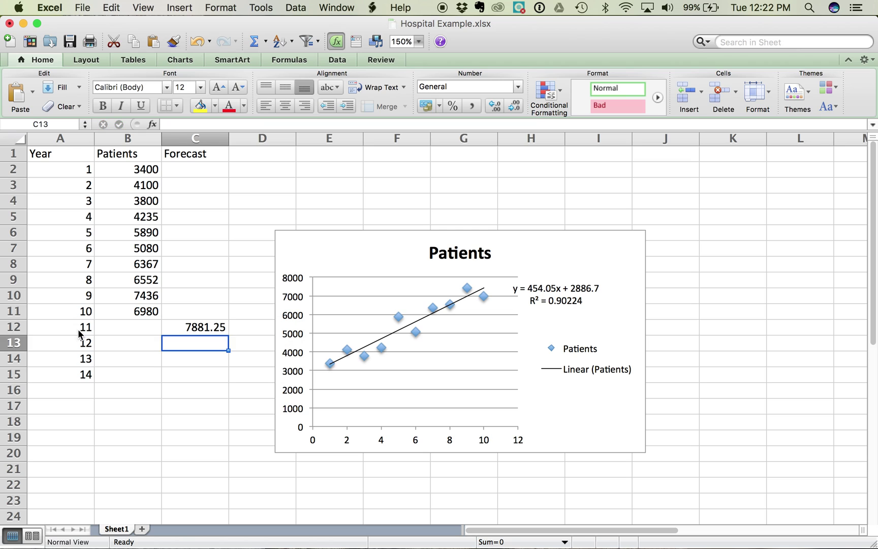
left_click(189, 327)
left_click_drag(228, 335, 222, 381)
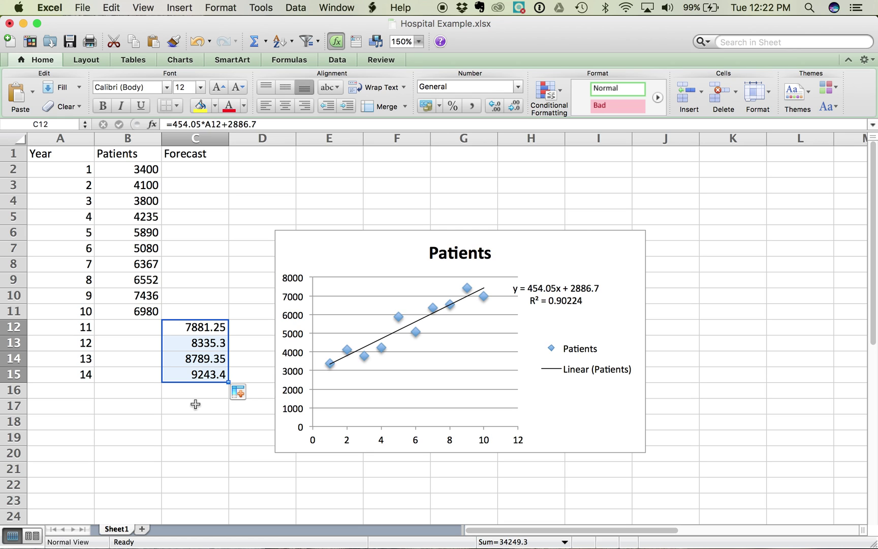
left_click(364, 245)
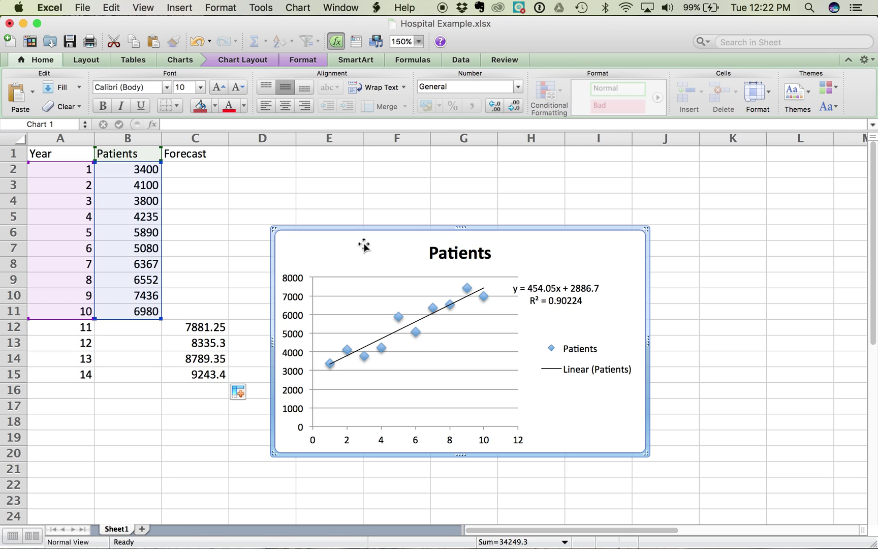
- Delete the selected Patients scatter chart from the worksheet
key("Delete")
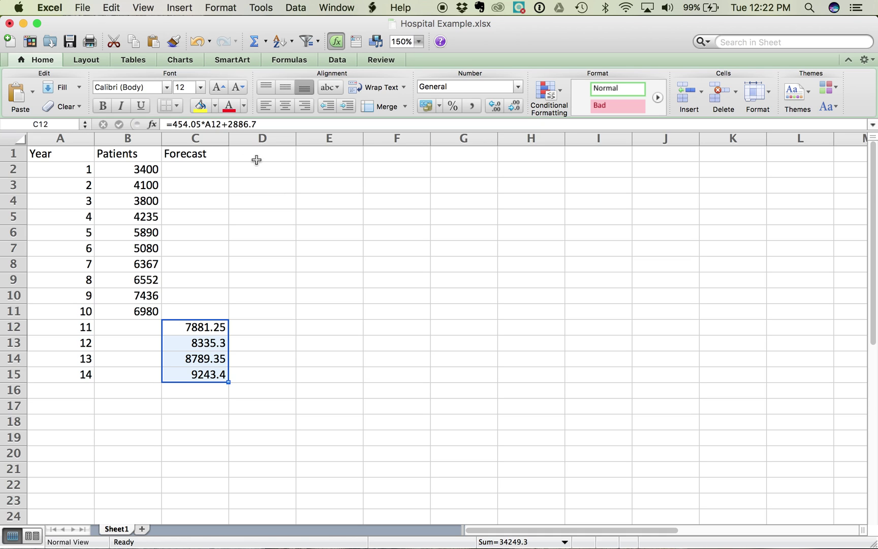
- Enter 'Processing Time' in D1, widen column D to fit, and '# of Suites' in E1
left_click(284, 156)
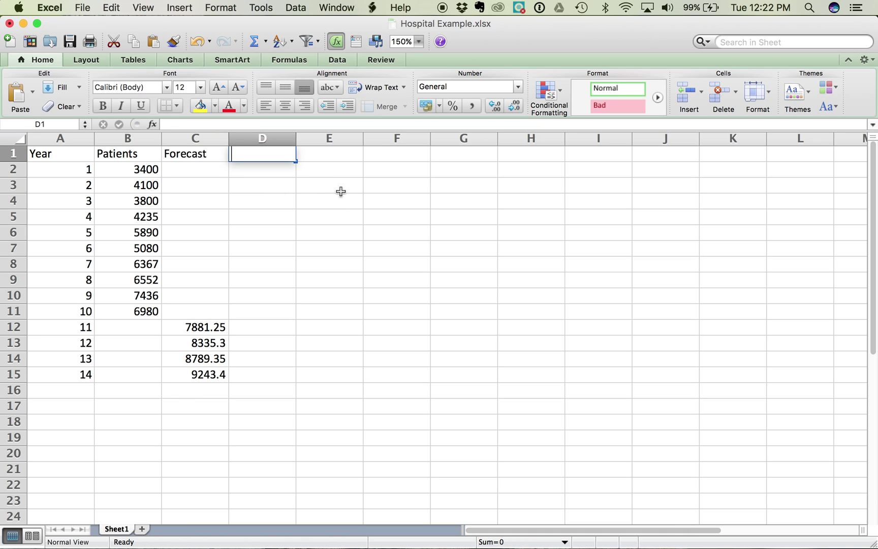
type("Processing Time")
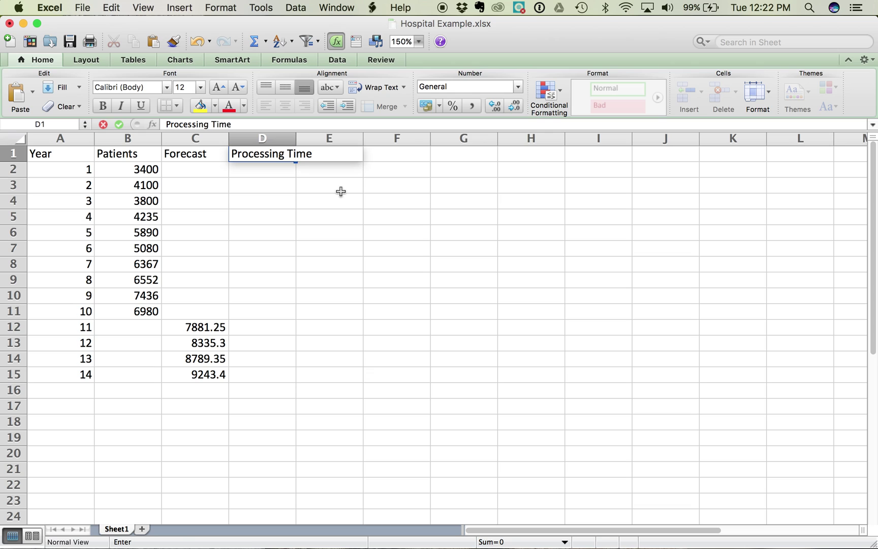
key("Tab")
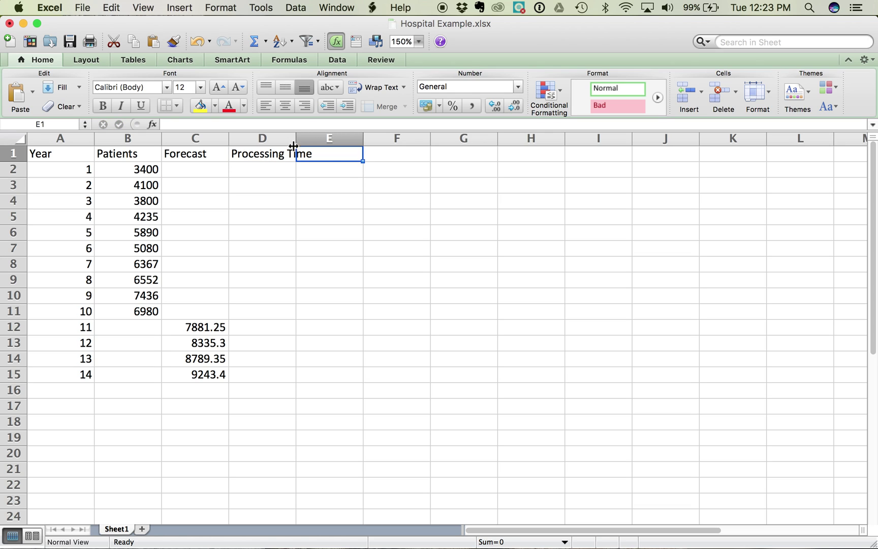
left_click_drag(296, 137, 321, 138)
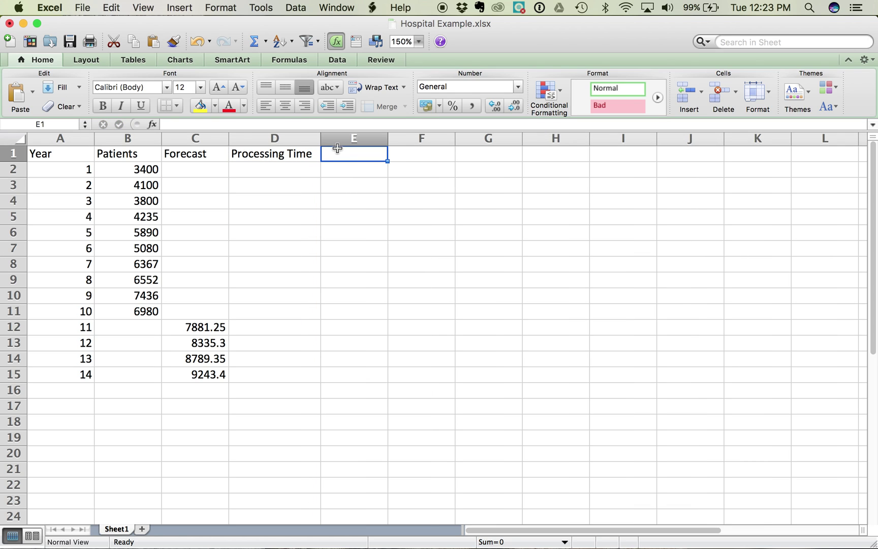
type("# of")
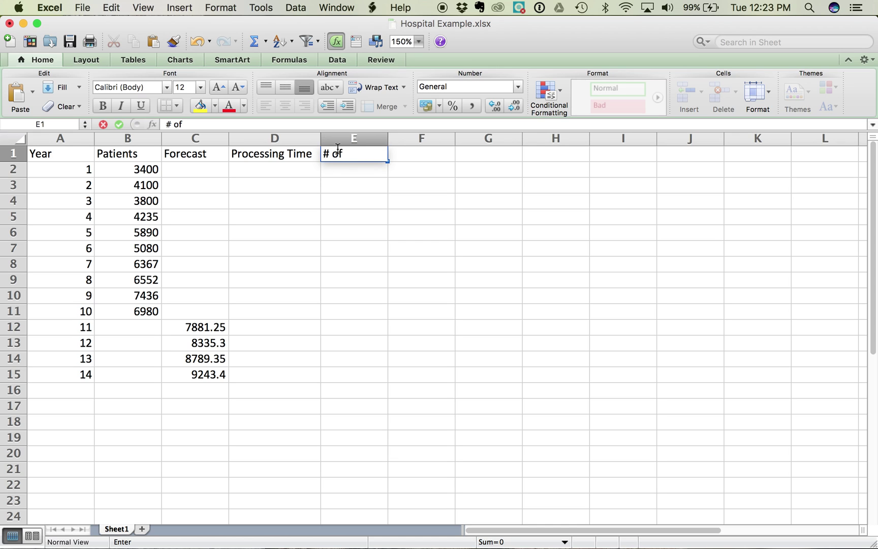
type(" Suites")
key("Return")
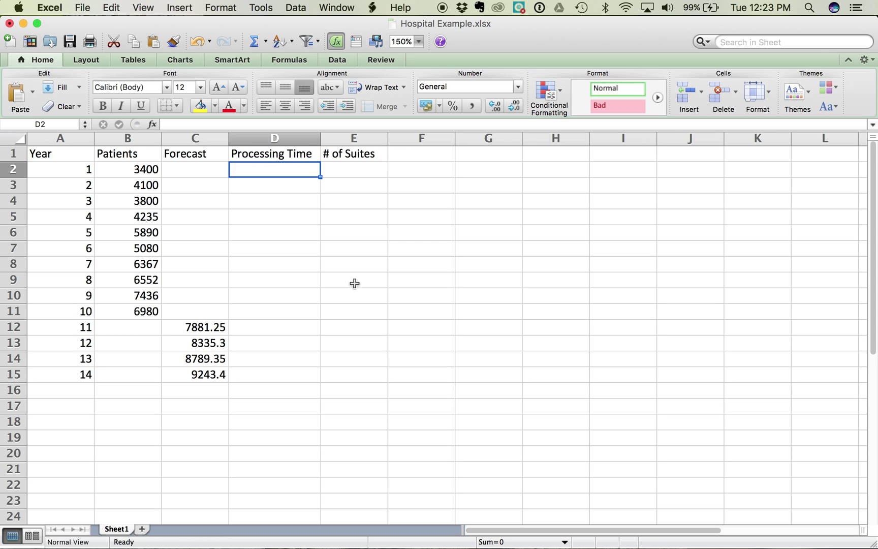
left_click(255, 326)
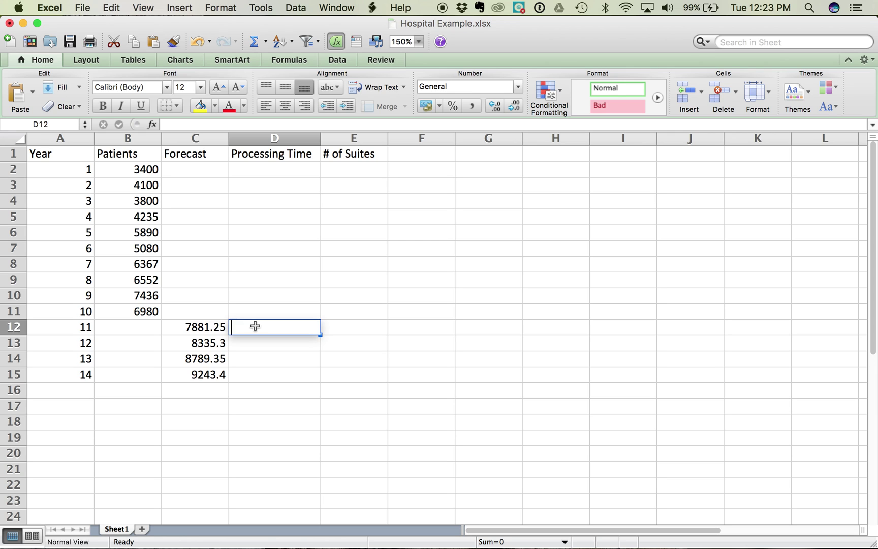
- Fill D12:D15 with =C12*0.5, giving processing times 3940.625 through 4621.7
type("=")
left_click(204, 330)
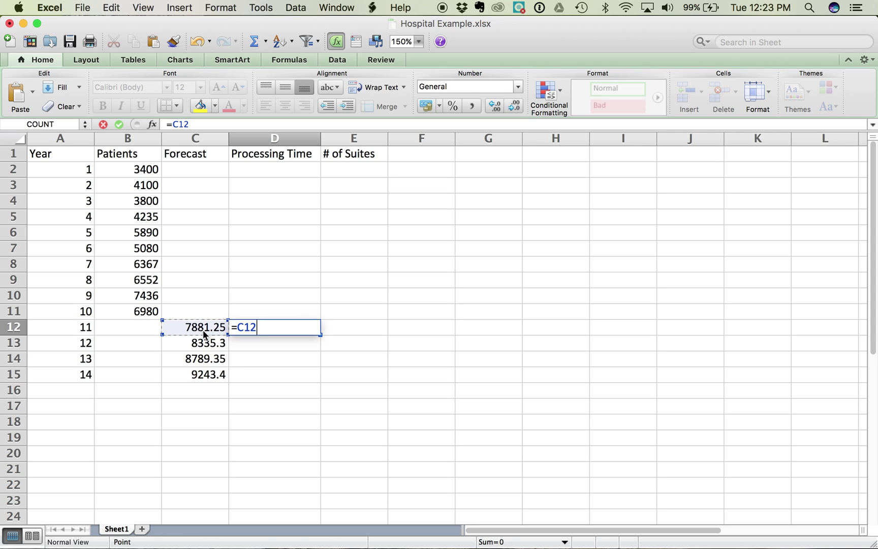
type("*0.5")
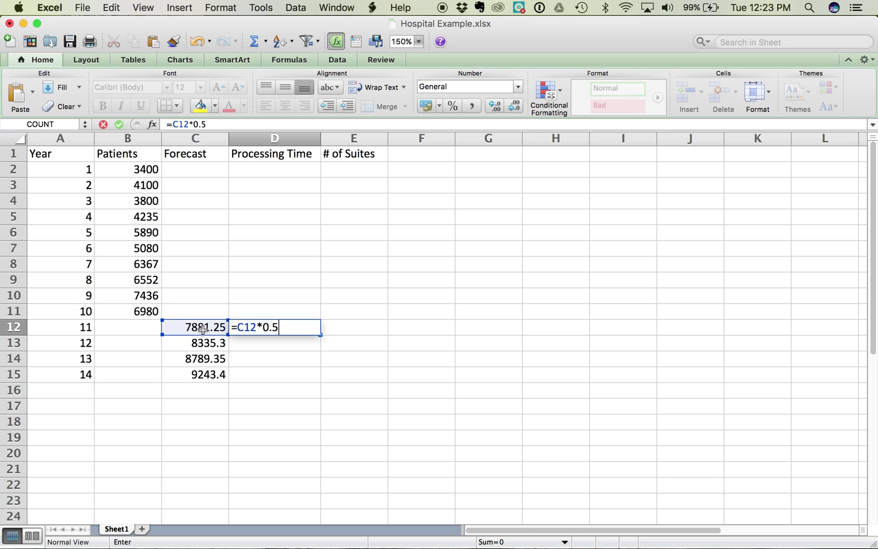
key("Return")
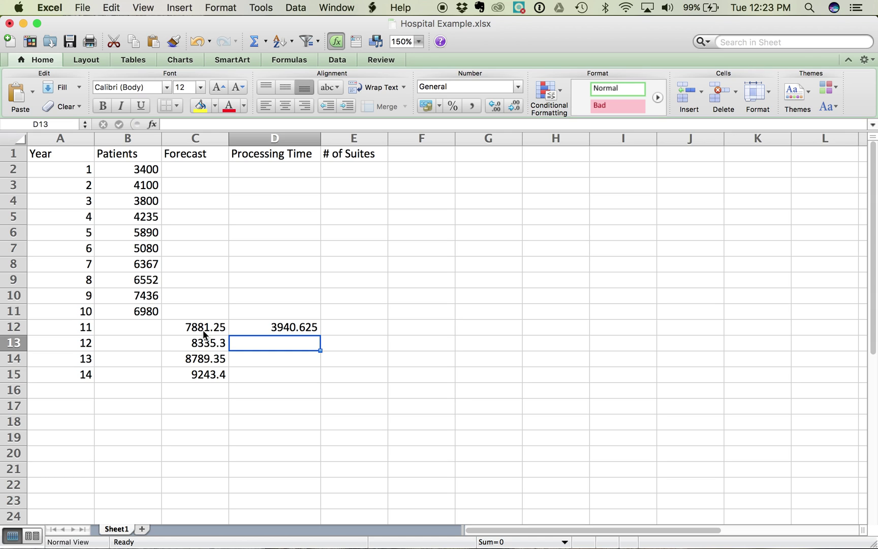
left_click(273, 327)
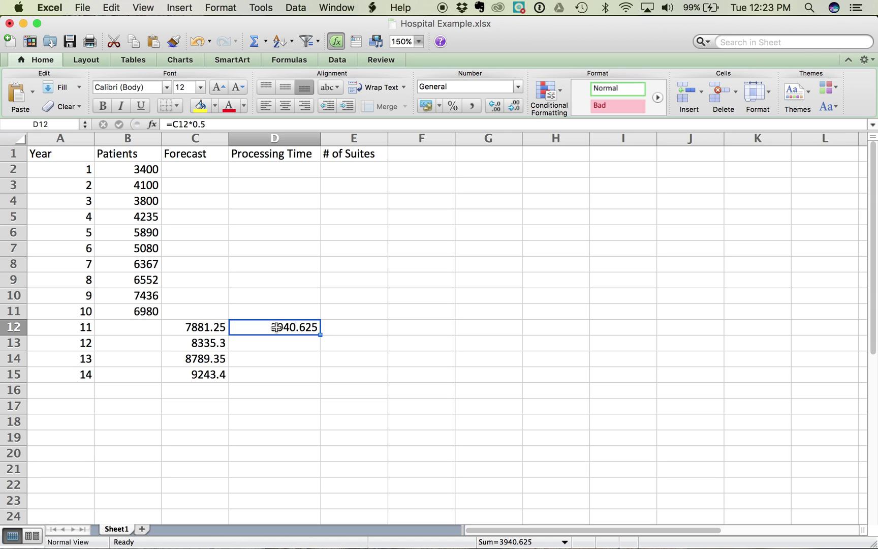
left_click_drag(322, 333, 313, 376)
left_click(318, 330)
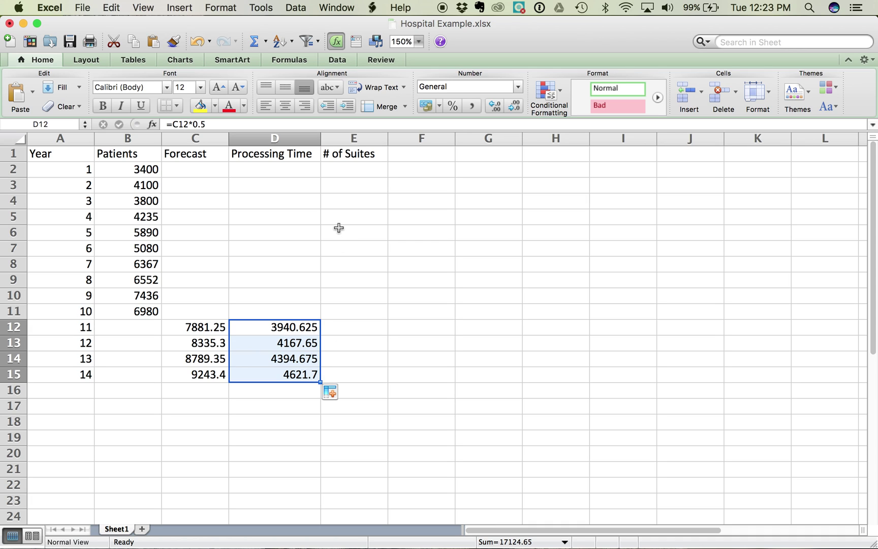
- Note '40 hours a week' in F4 and '52 weeks a year' in F5
left_click(412, 201)
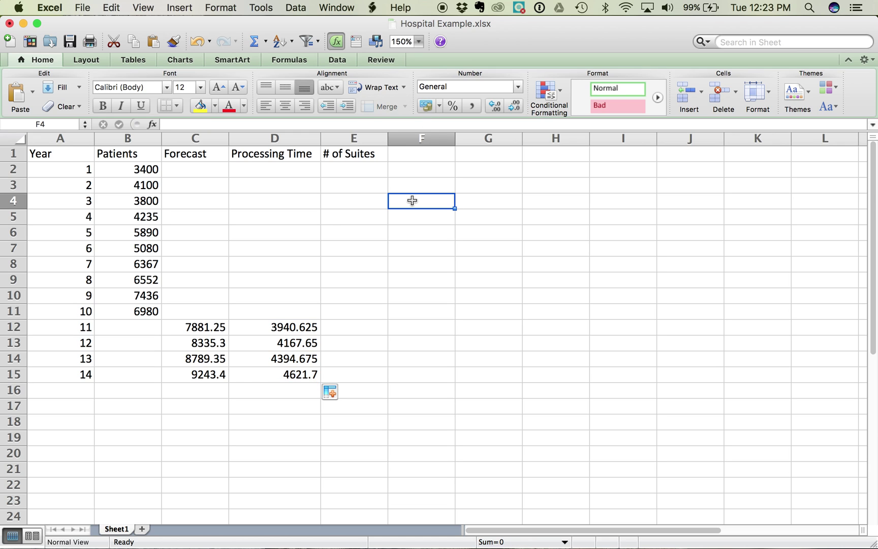
type("5")
key("BackSpace")
type("40 hours a week")
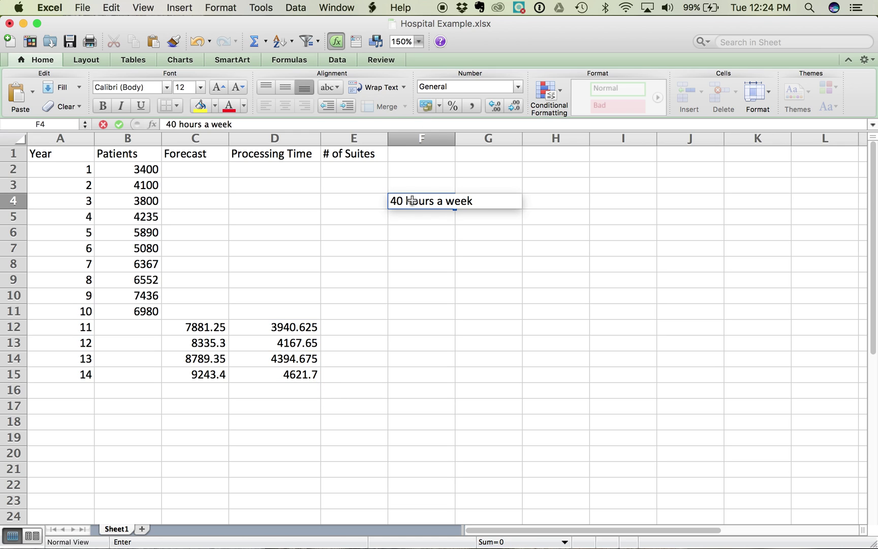
key("Return")
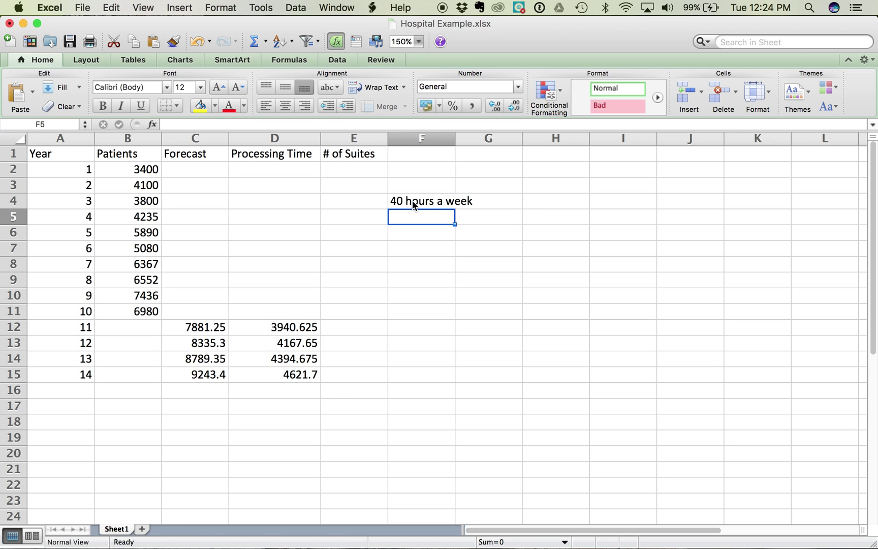
type("52 weeks a year")
key("Return")
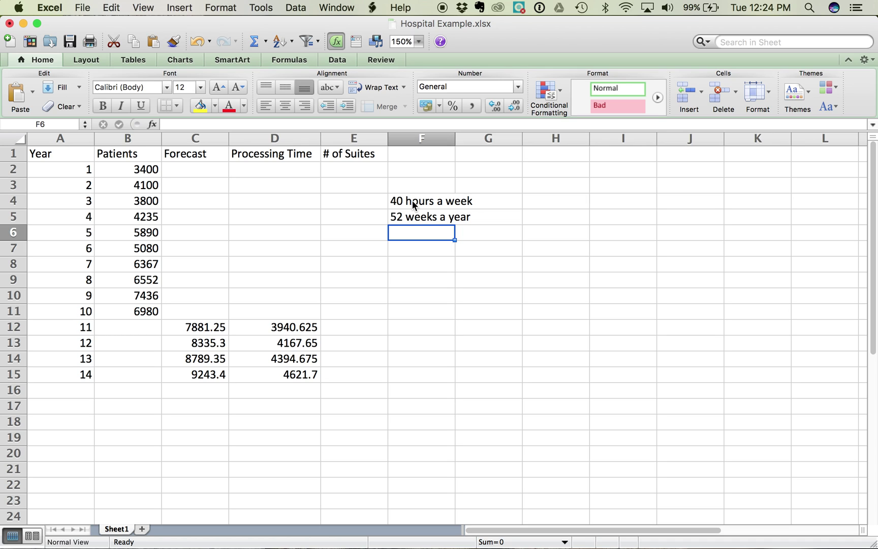
- Compute the 2080 annual hours with =40*52 in F6 and check D12's processing-time formula
type("=40")
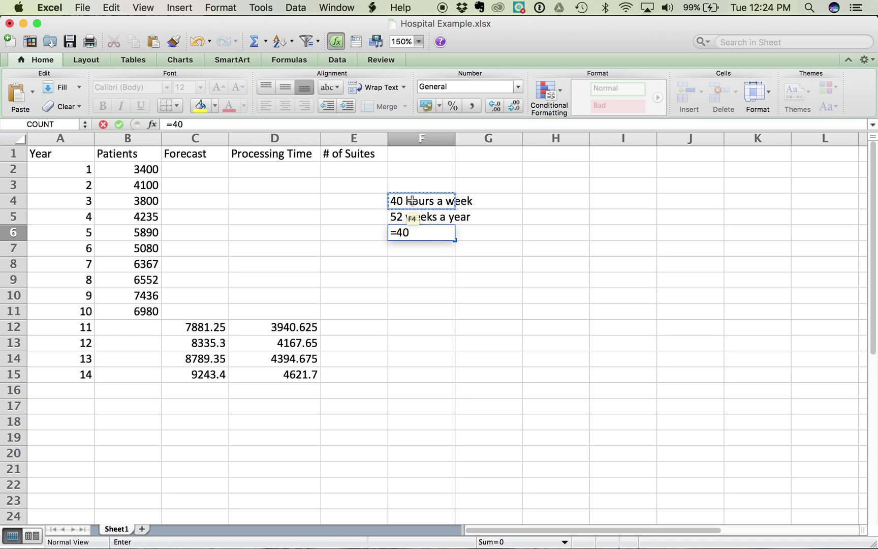
type("*52")
key("Return")
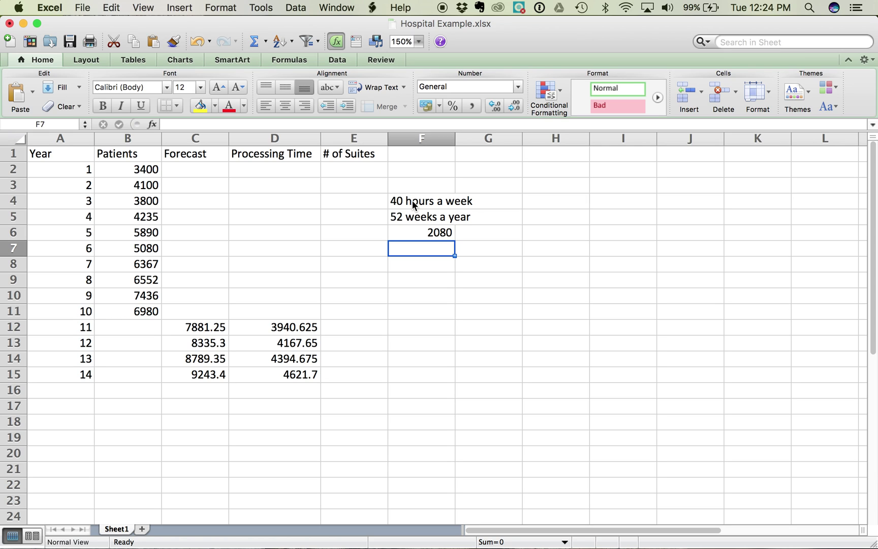
left_click(279, 323)
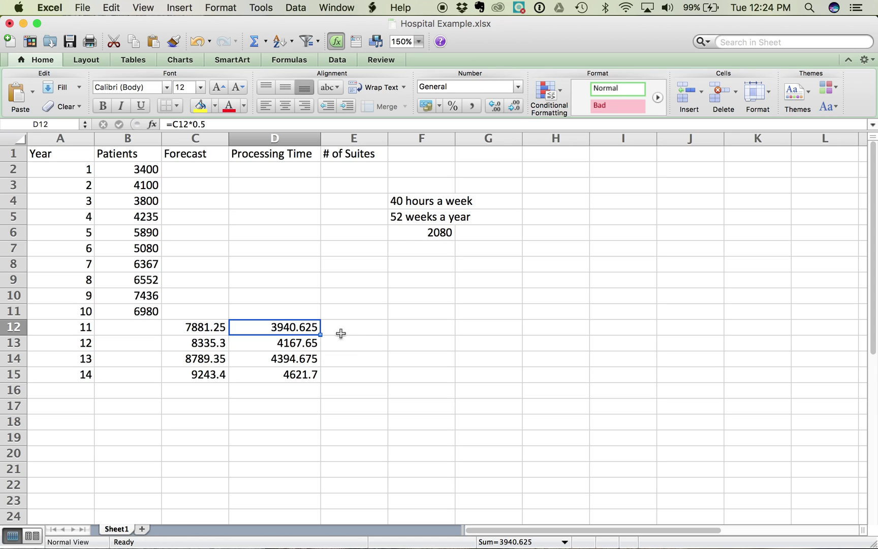
left_click(341, 330)
- Enter =D12/2080 in E12 and fill it down through E15 for years 11–14
type("=")
left_click(299, 330)
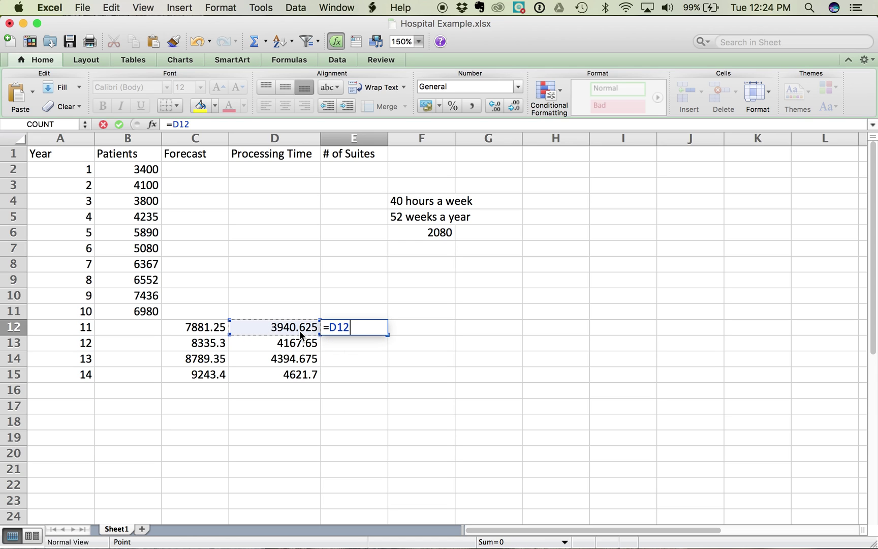
type("/2080")
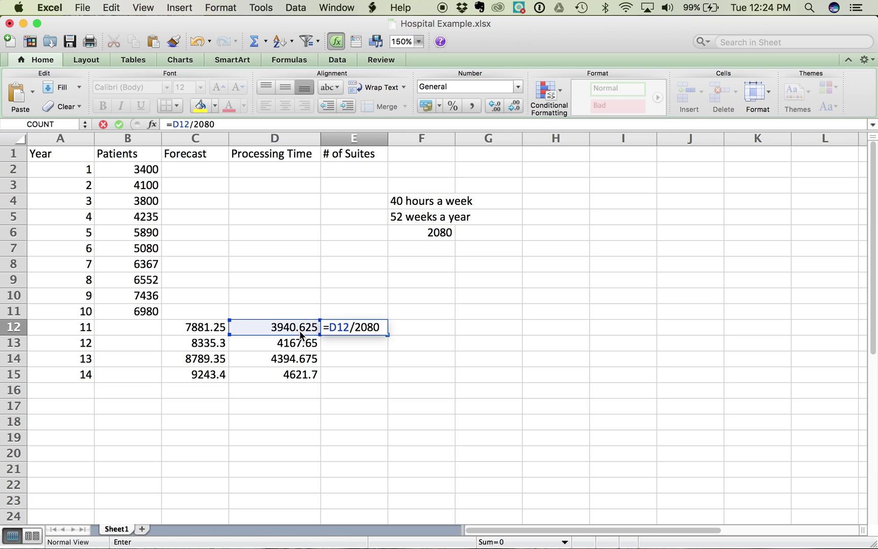
key("Return")
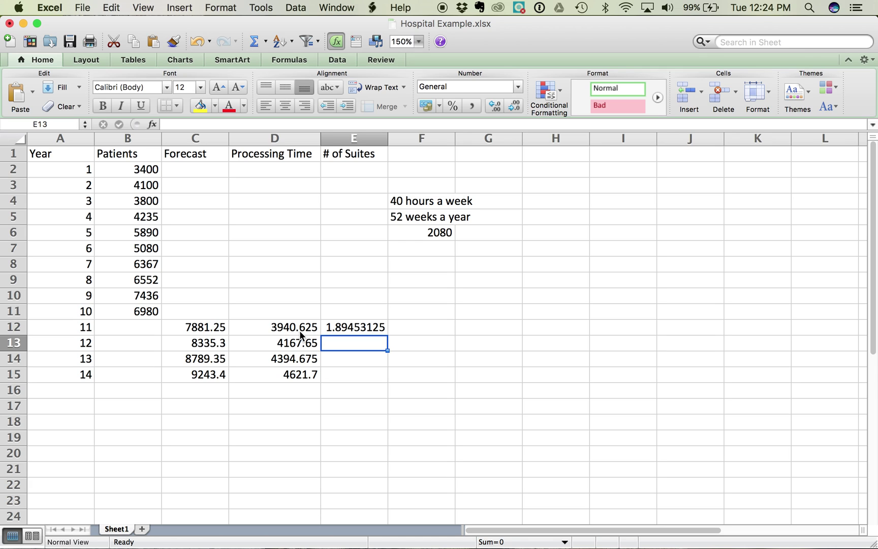
left_click(351, 326)
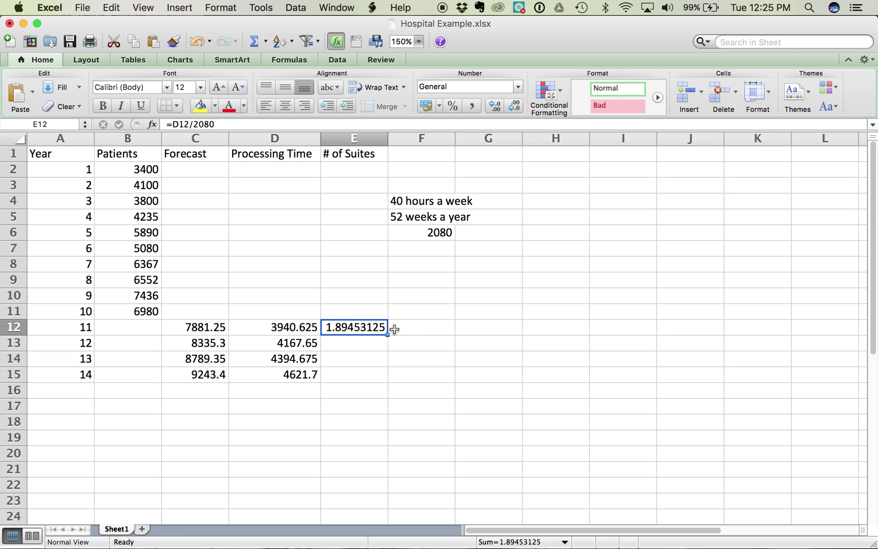
left_click_drag(387, 333, 379, 377)
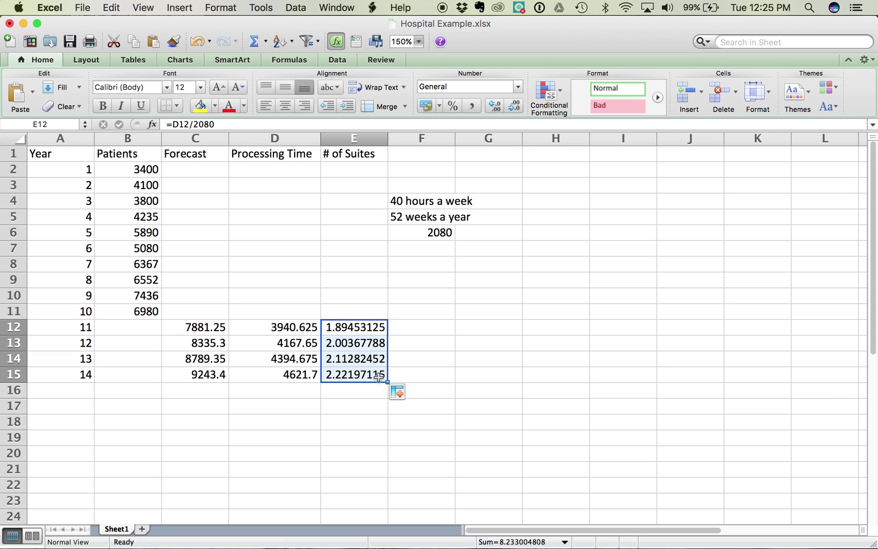
left_click(363, 344)
left_click(362, 377)
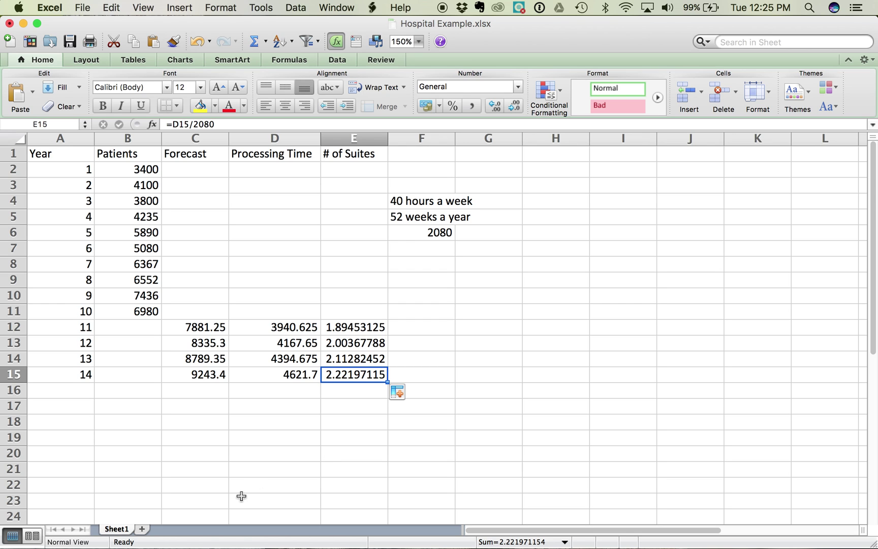
mouse_move(548, 539)
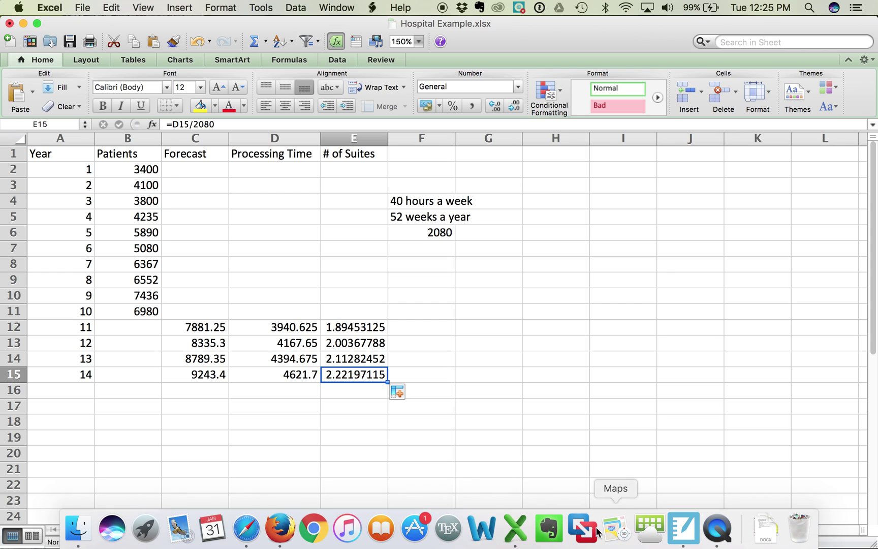
- Read page 9 of the capacity planning notebook, then go back to the Hospital Example sheet
left_click(683, 526)
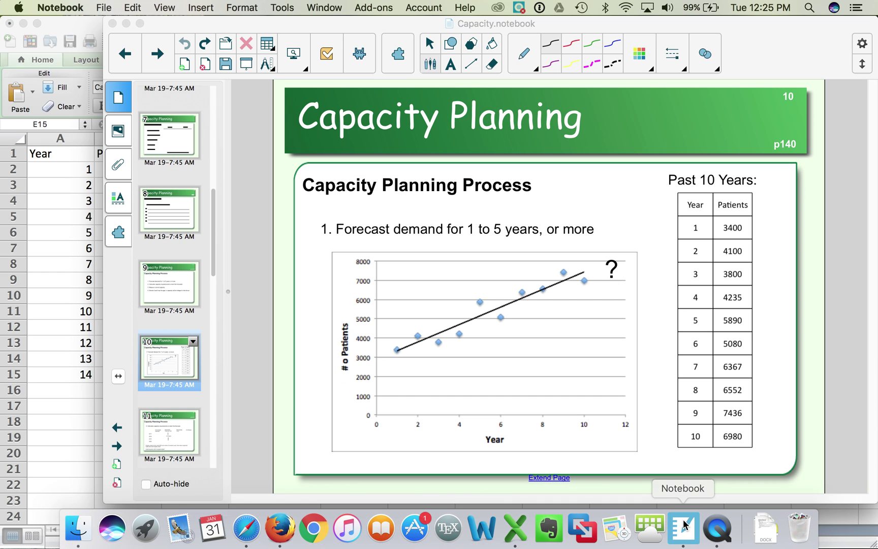
left_click(179, 287)
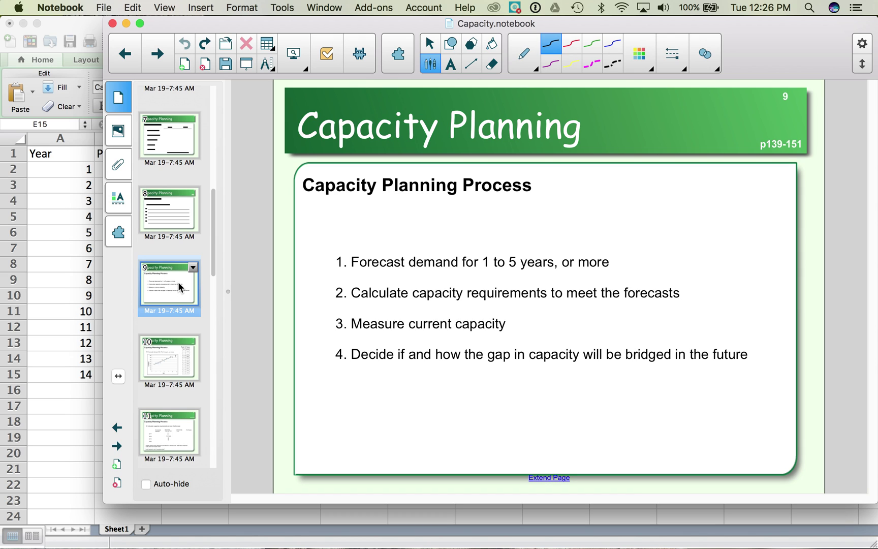
left_click(27, 283)
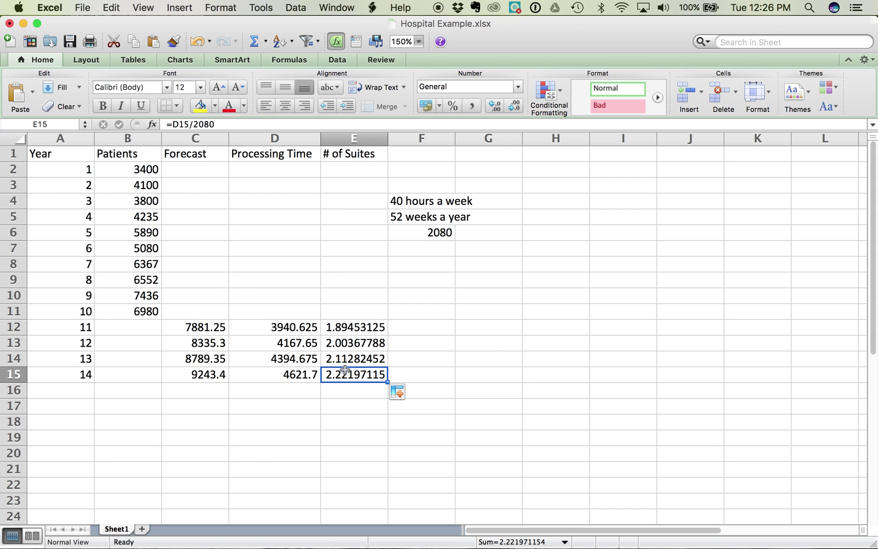
left_click(348, 328)
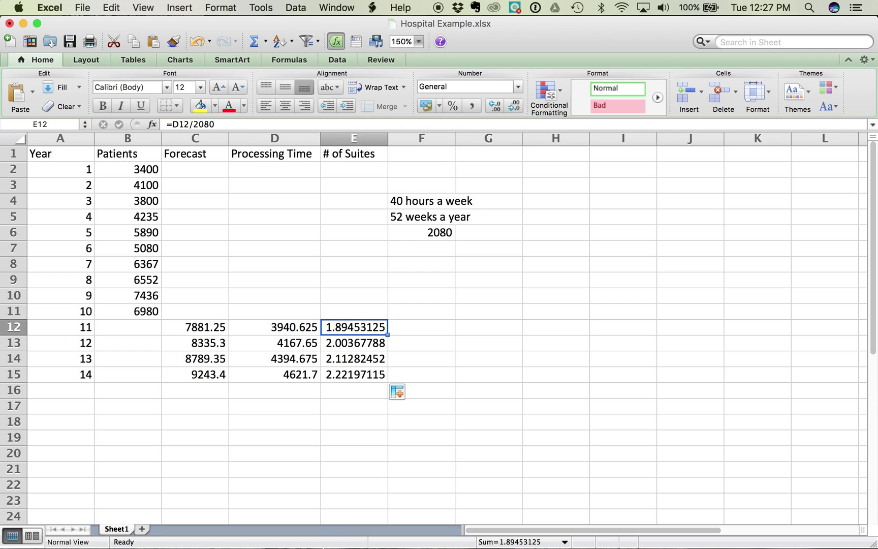
mouse_move(315, 544)
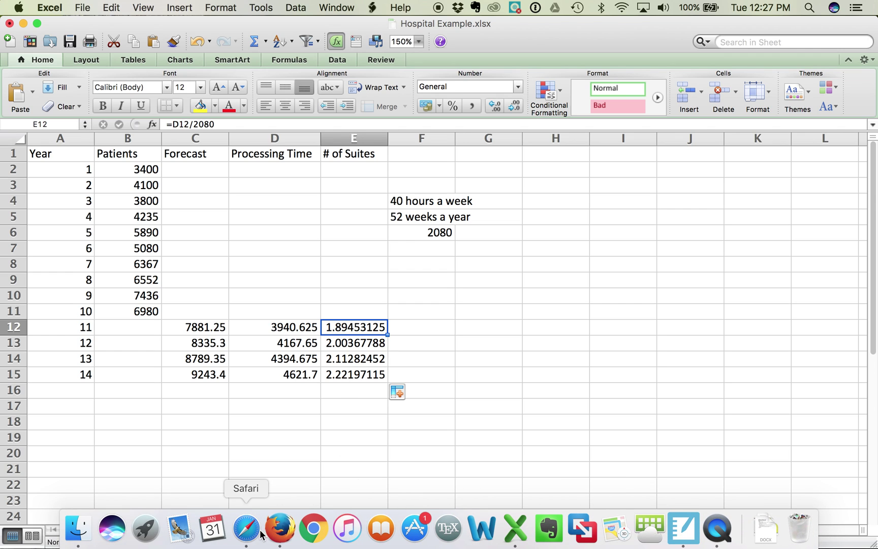
- Move Excel aside and raise Safari's CBC article on the Red Deer hospital space crunch
left_click_drag(546, 23, 553, 156)
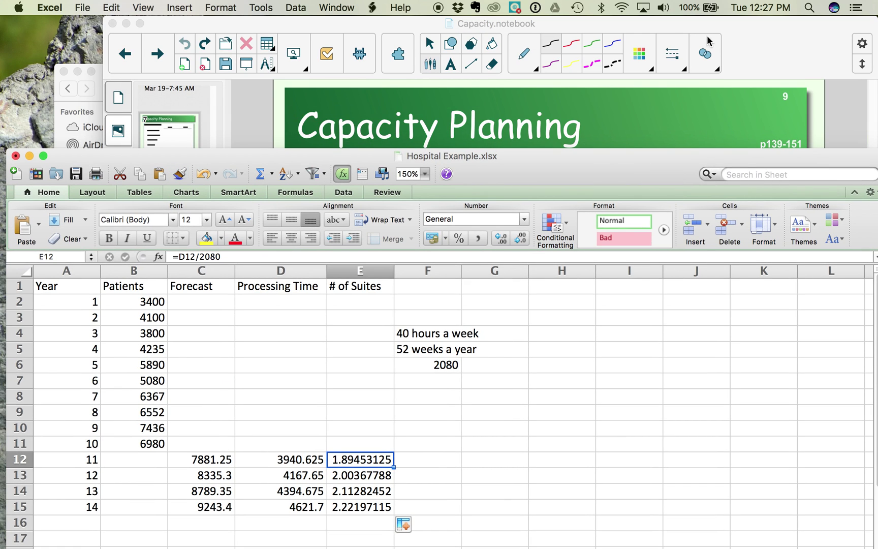
left_click(754, 35)
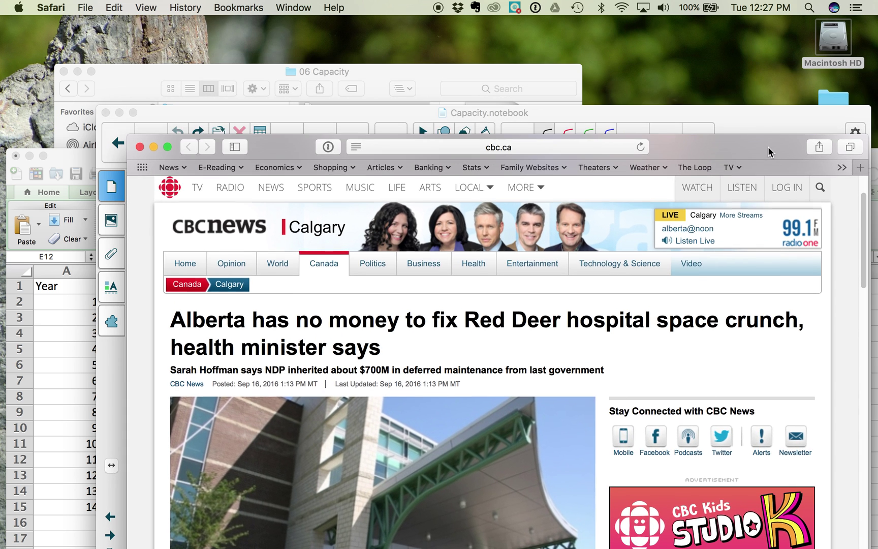
left_click_drag(767, 146, 740, 23)
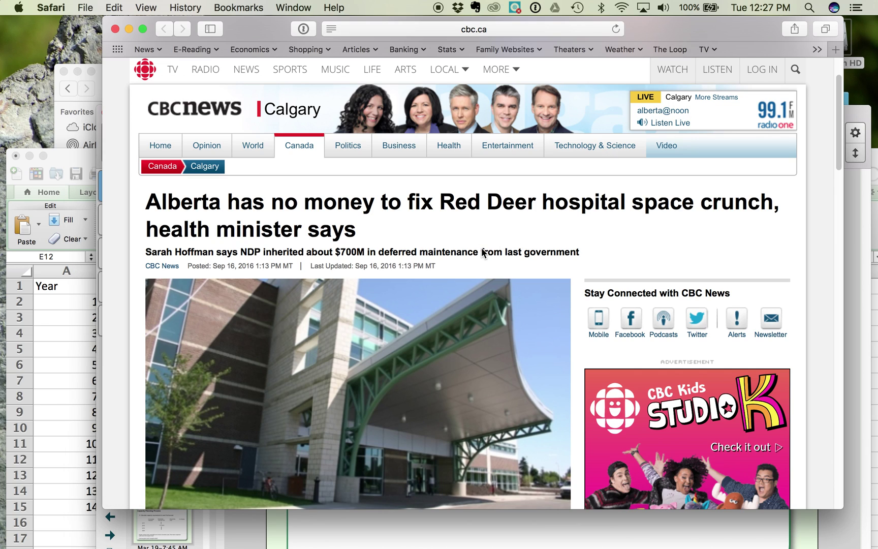